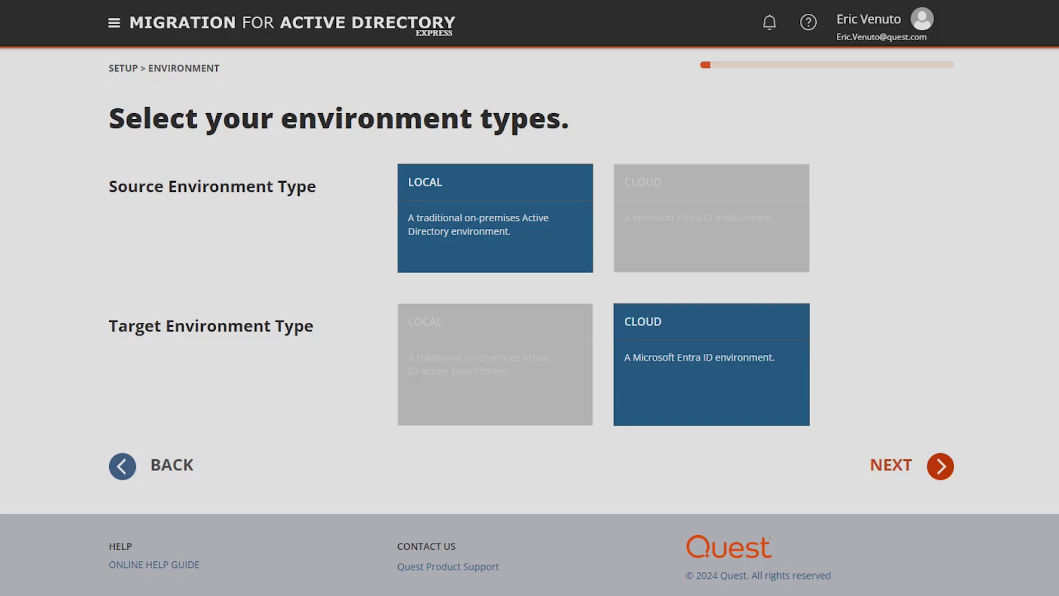
# Step: Choose a local source and cloud target environment, named Source and Target
pyautogui.click(897, 467)
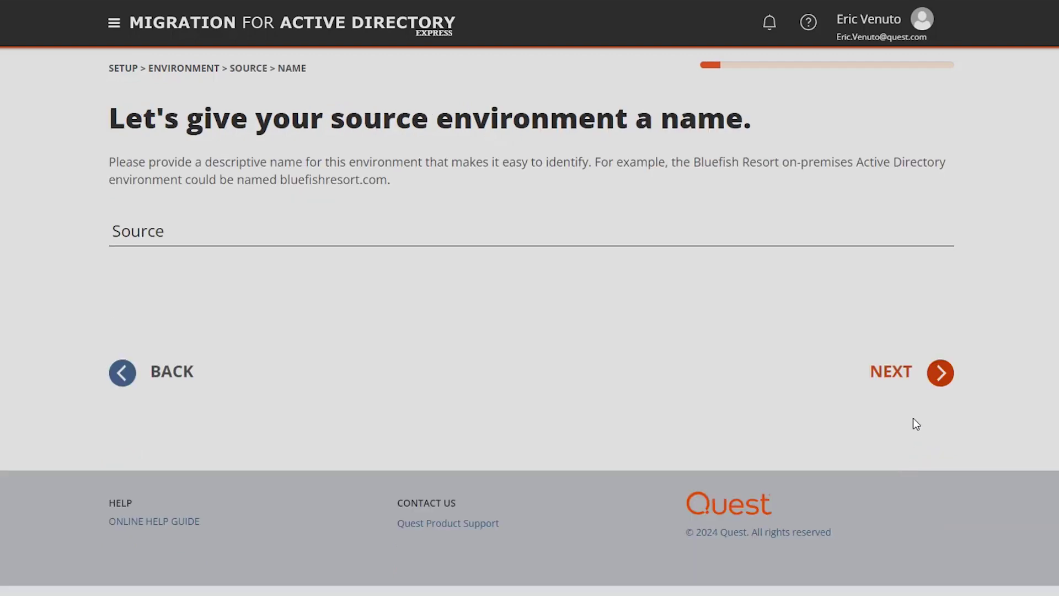
pyautogui.click(918, 374)
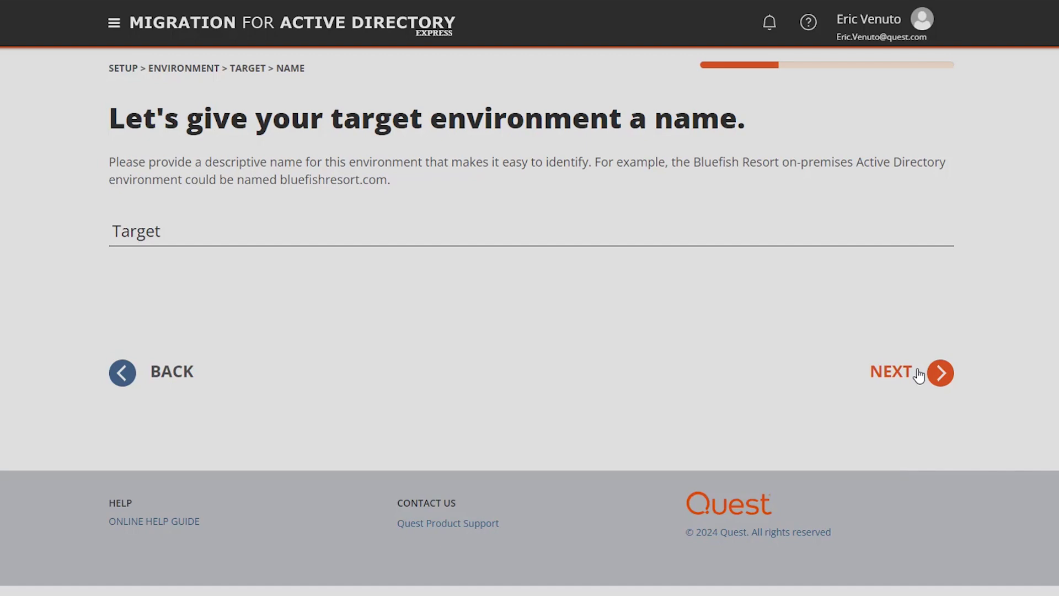
pyautogui.click(918, 374)
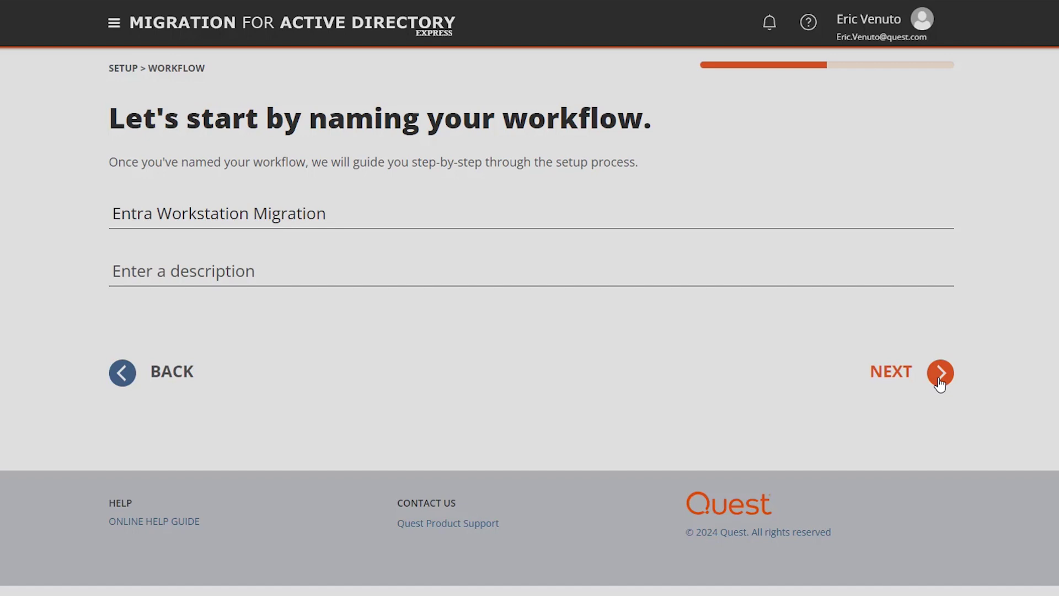
# Step: Import usersEDM - Copy.csv, GroupsEDM.csv and DevicesEDM.csv as the users, groups and devices lists
pyautogui.click(940, 374)
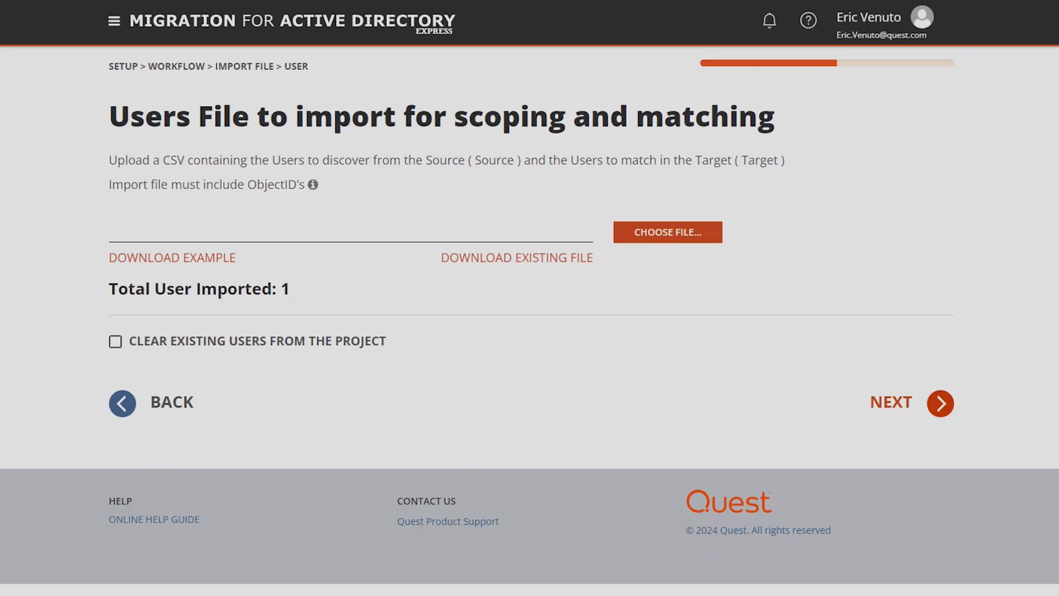
pyautogui.click(335, 593)
pyautogui.click(679, 236)
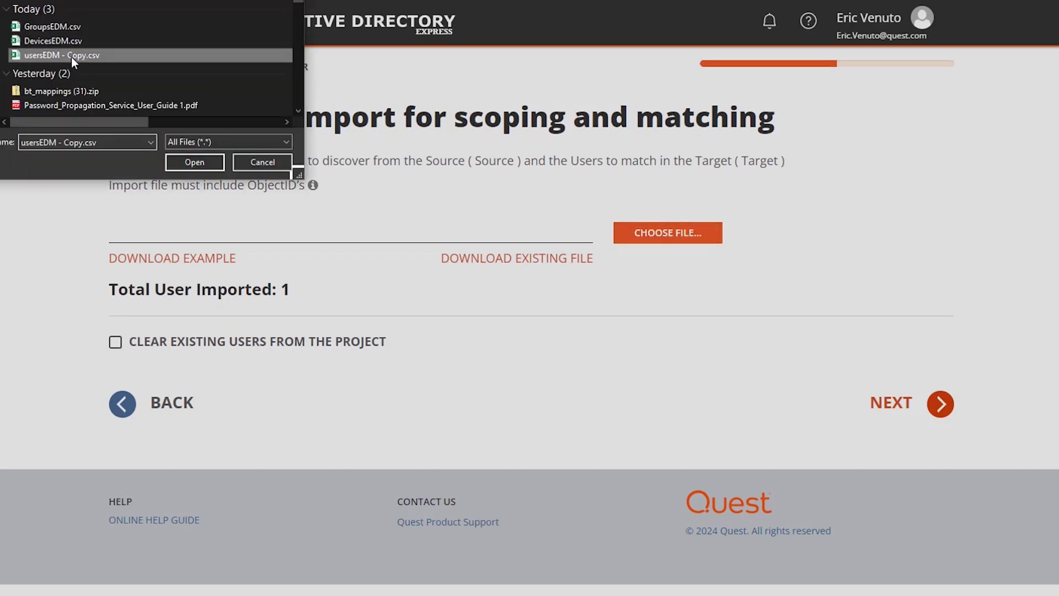
pyautogui.click(197, 161)
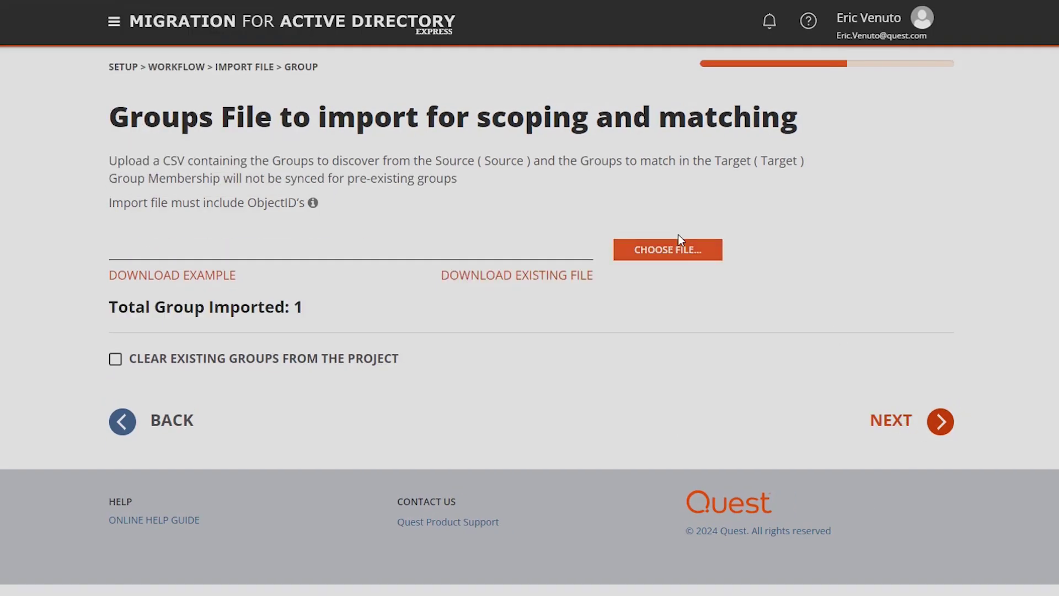
pyautogui.click(679, 236)
pyautogui.doubleClick(56, 27)
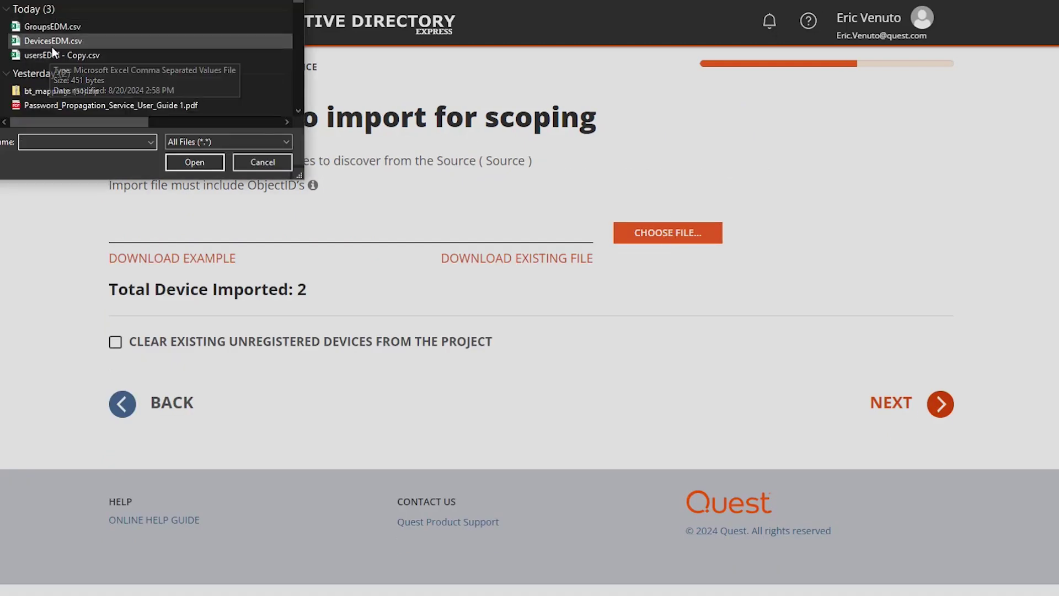
pyautogui.doubleClick(52, 43)
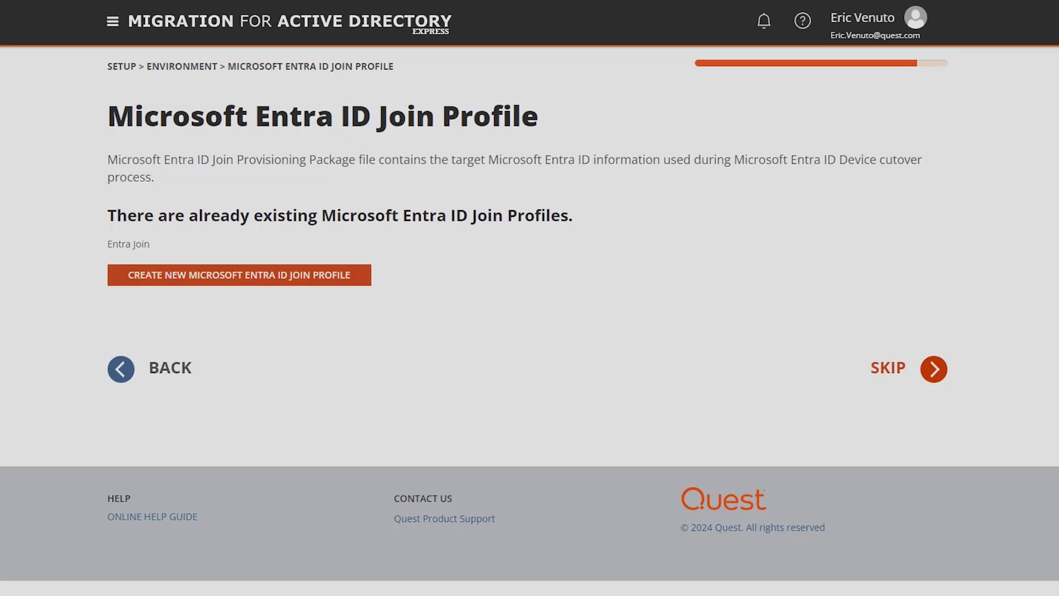
# Step: Create Entra ID join profile 'EDM' with source domain credentials and Enroll into Intune Management ticked
pyautogui.click(253, 280)
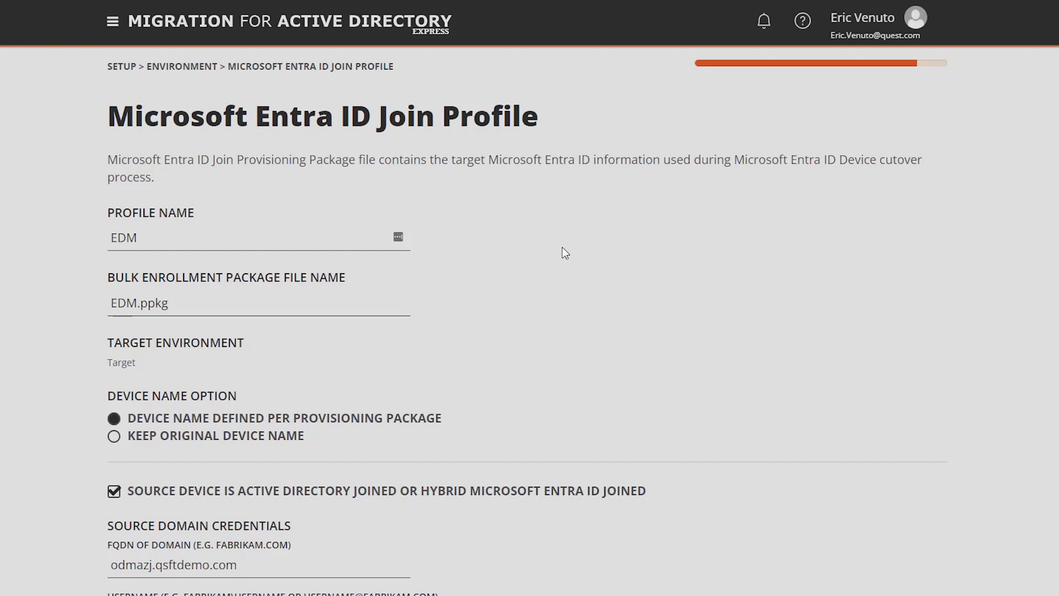
pyautogui.scroll(-5, 561, 247)
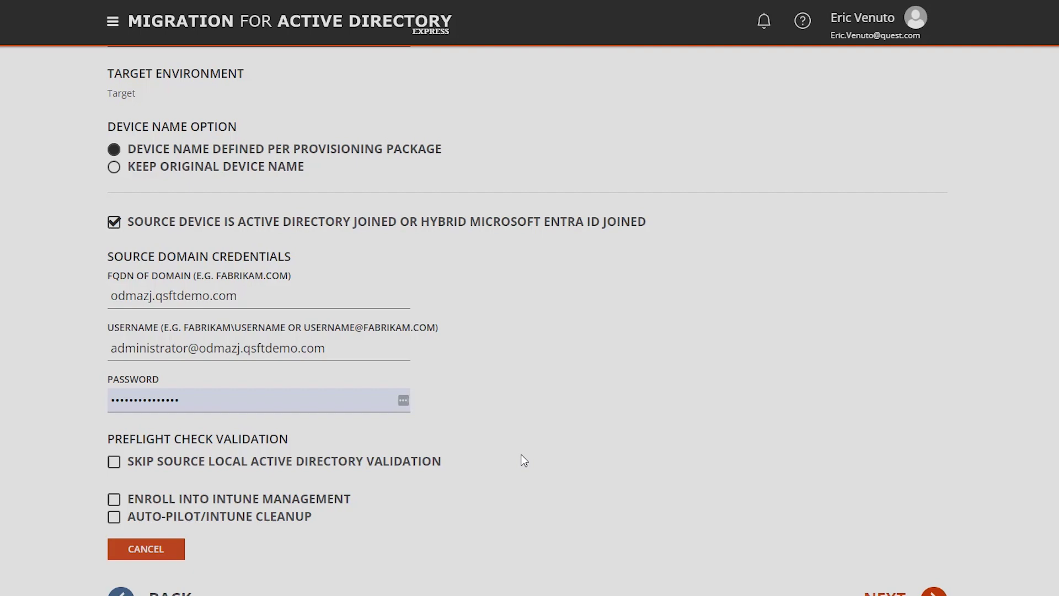
pyautogui.scroll(5, 607, 458)
pyautogui.scroll(-7, 670, 455)
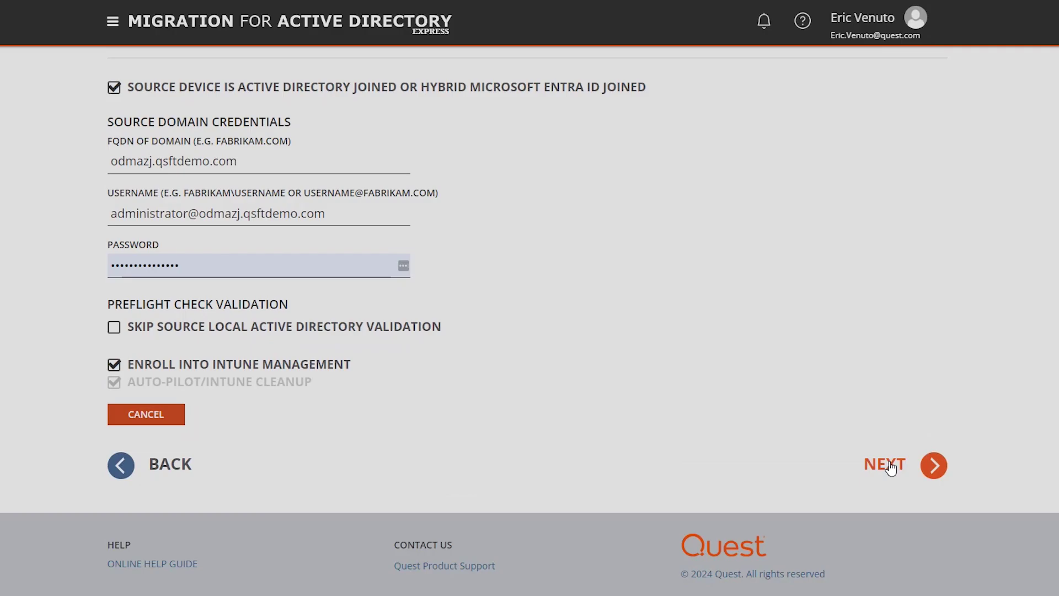
# Step: Confirm the EDM join profile and paste the Microsoft Entra Bulk Enrollment repository path
pyautogui.click(891, 467)
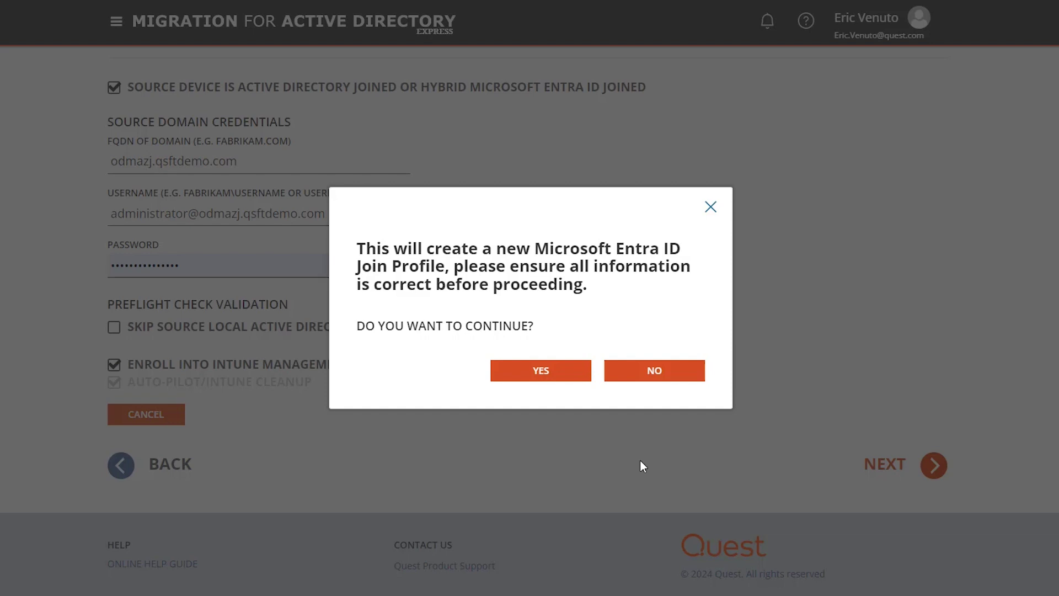
pyautogui.click(560, 375)
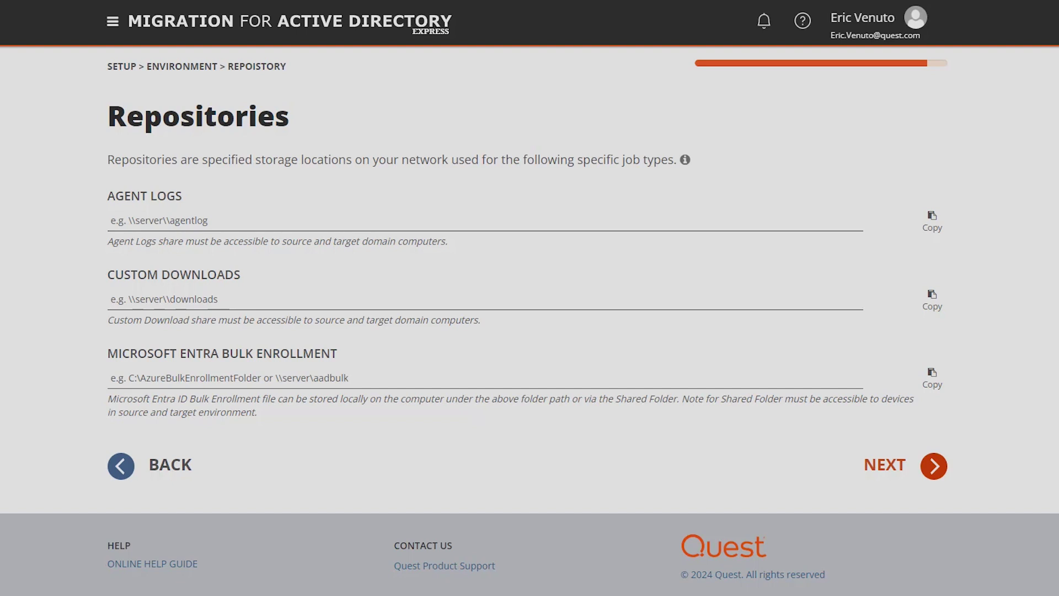
pyautogui.write('\\\\adjagent\\migration\\EntraJoin\\EDM')
pyautogui.click(883, 465)
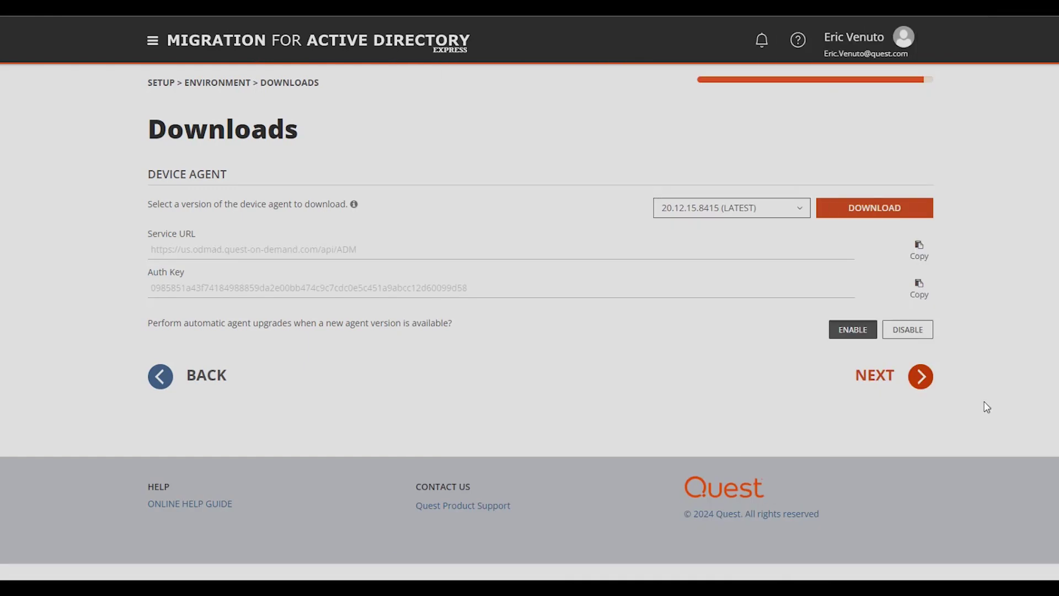
# Step: Pass the Downloads and Summary pages to finish setup, then run Entra Workstation Migration
pyautogui.click(886, 393)
pyautogui.scroll(-4, 894, 397)
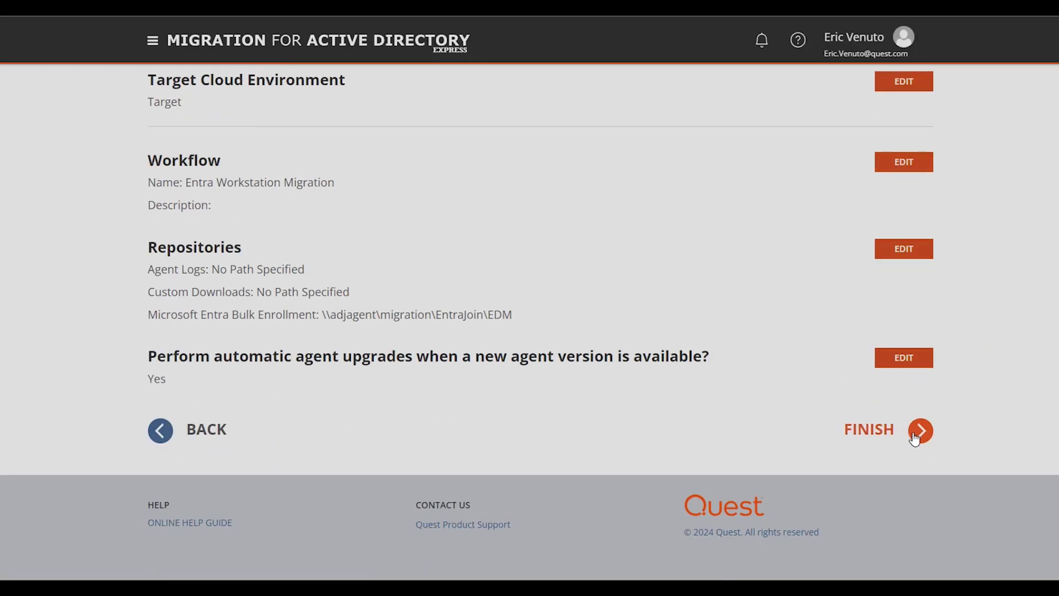
pyautogui.click(915, 438)
pyautogui.click(473, 289)
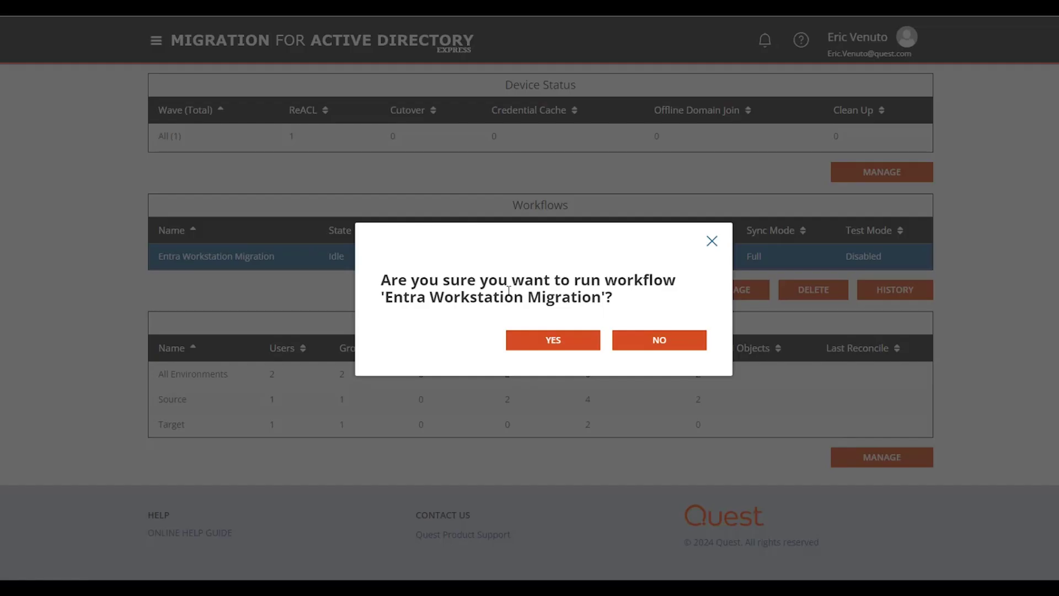